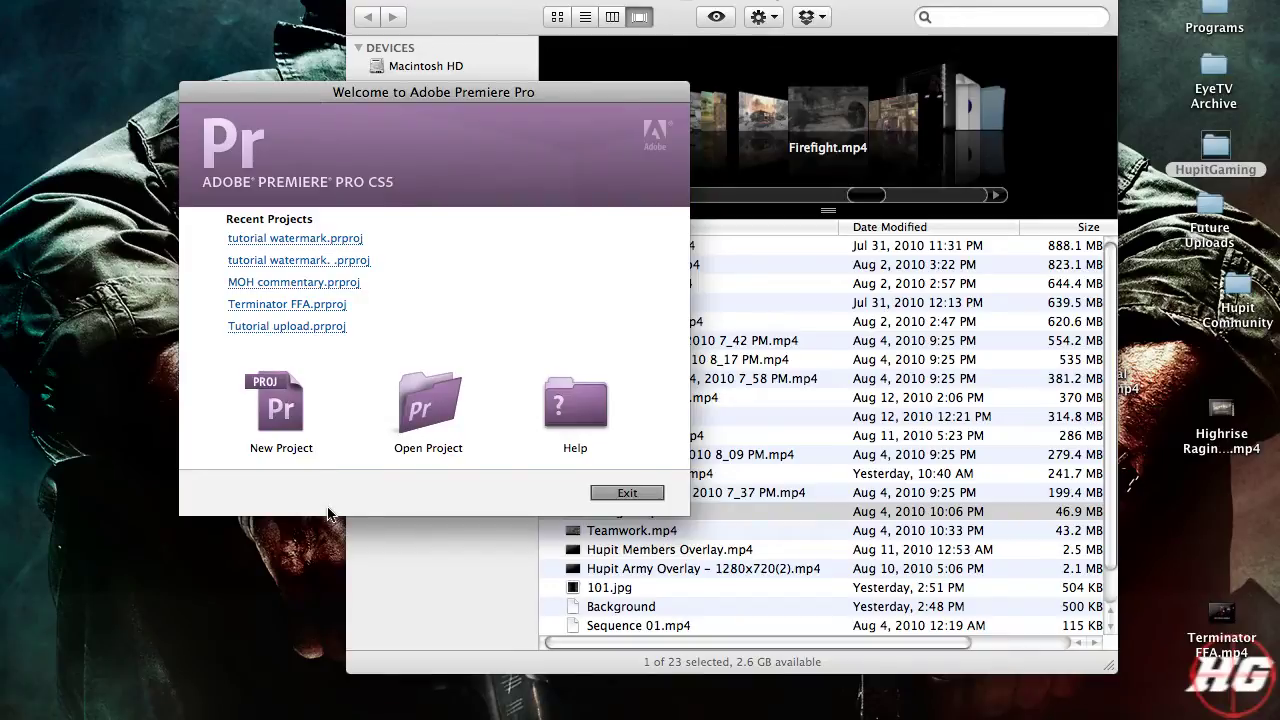
Step: Create a new project named Tutorial WM
click(320, 444)
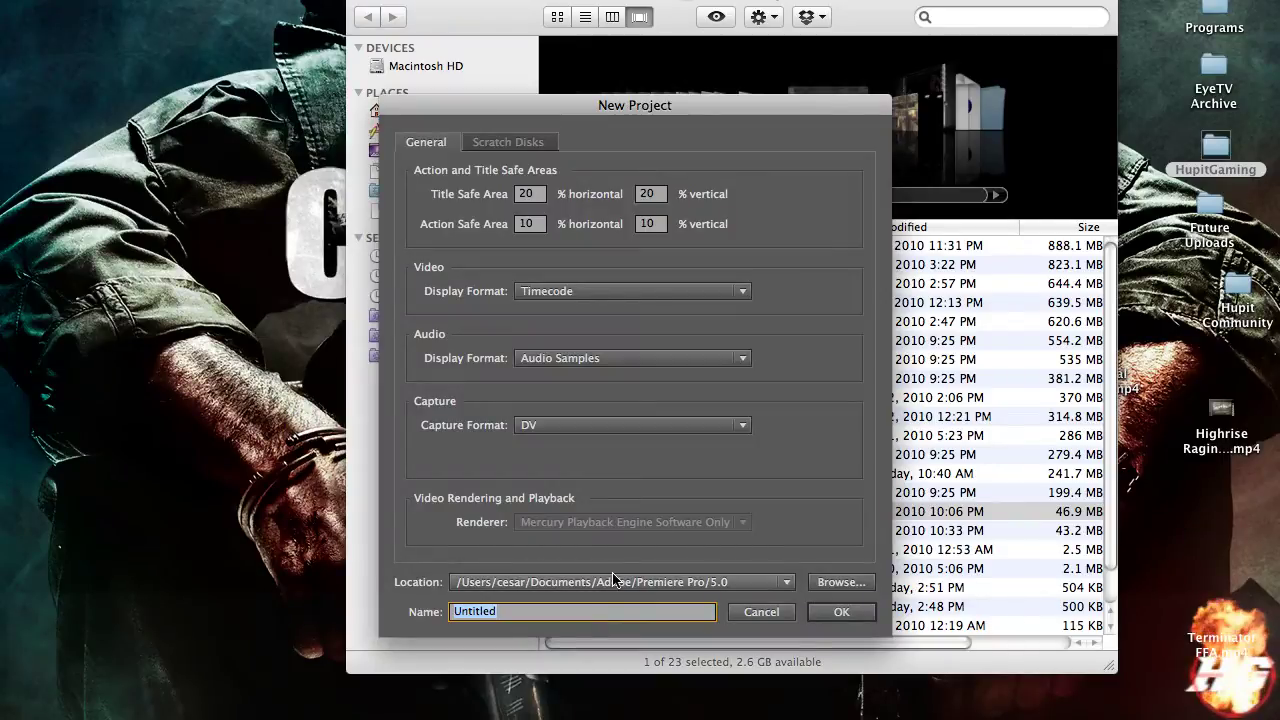
text(Tuto)
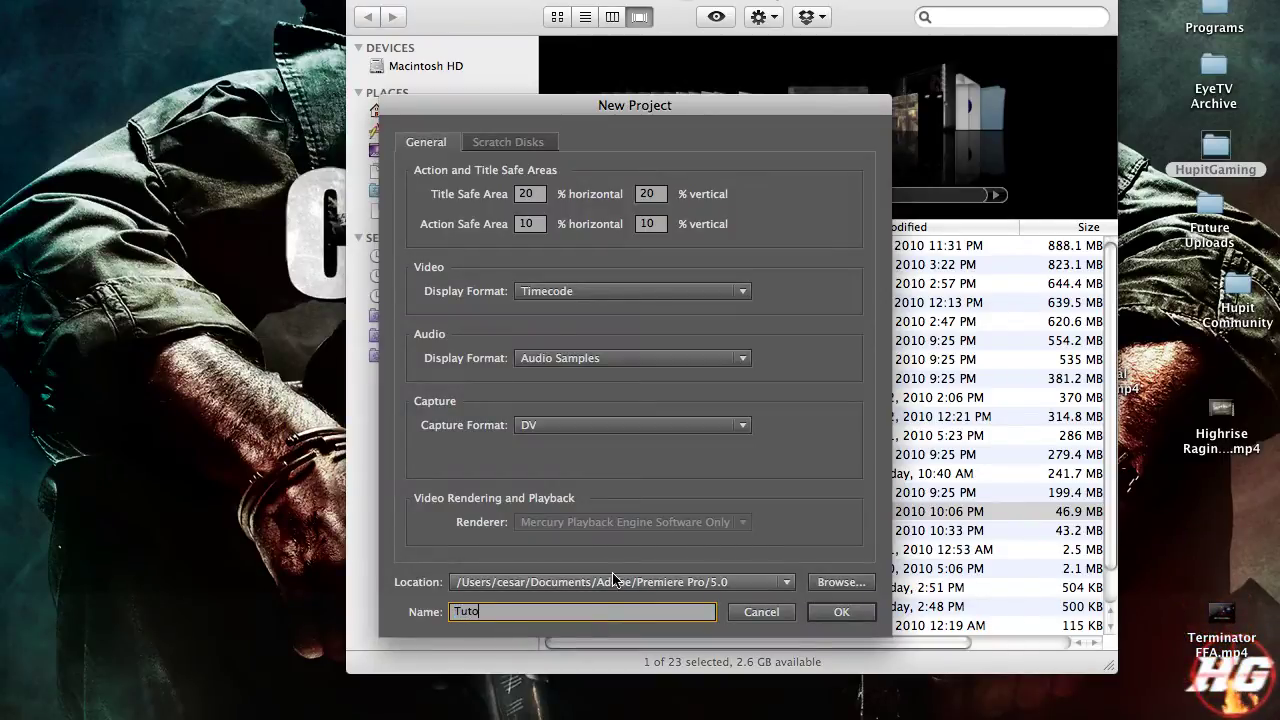
text(rial WM)
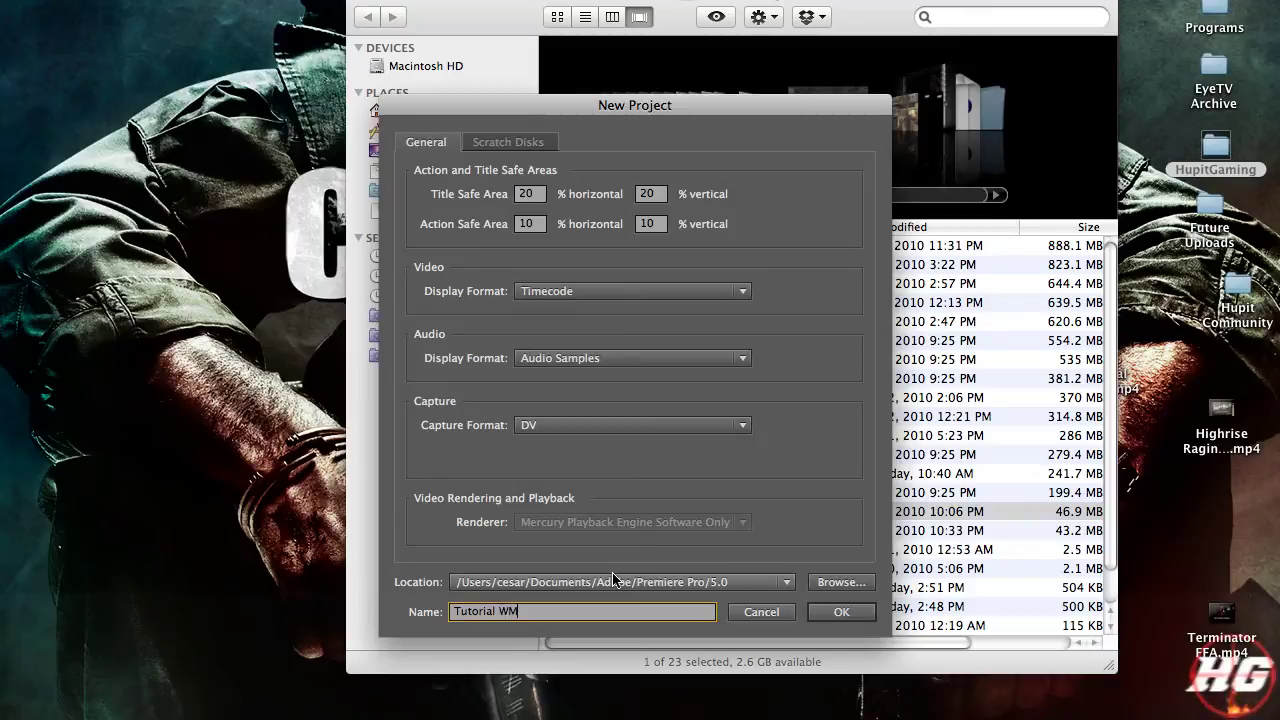
click(871, 611)
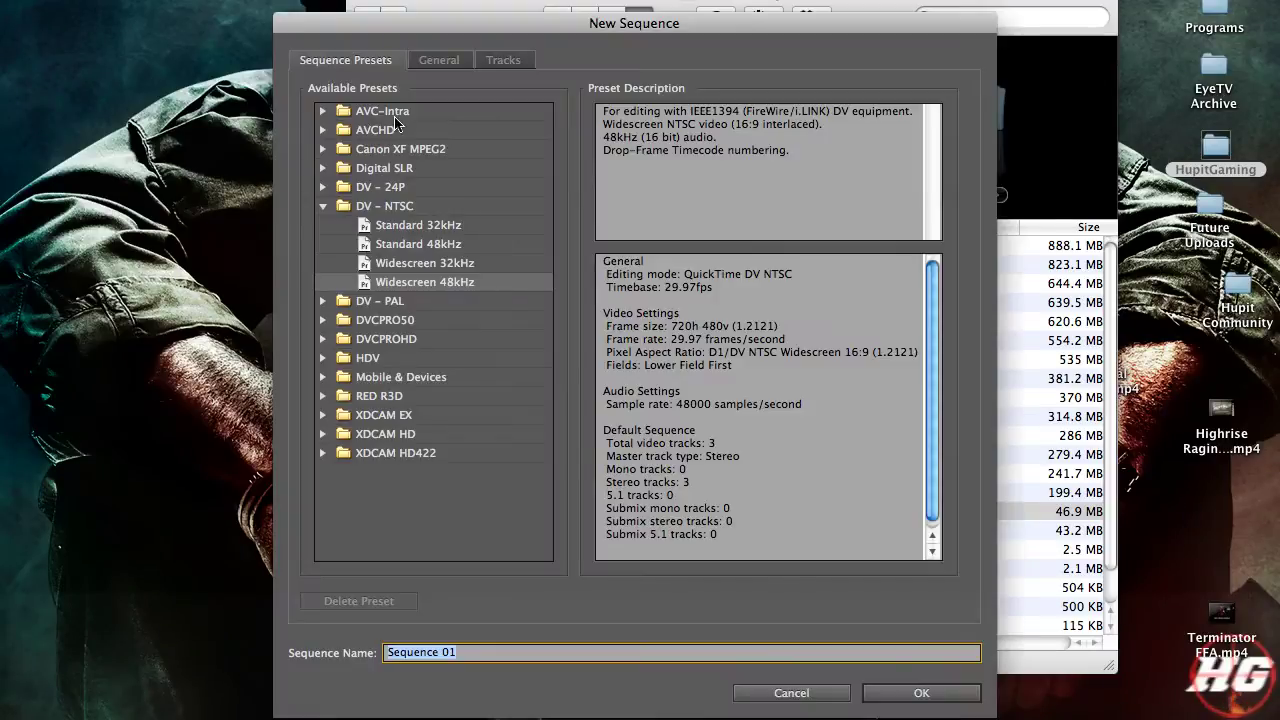
Step: Create Sequence 01 with the HDV 720p editing mode
click(440, 60)
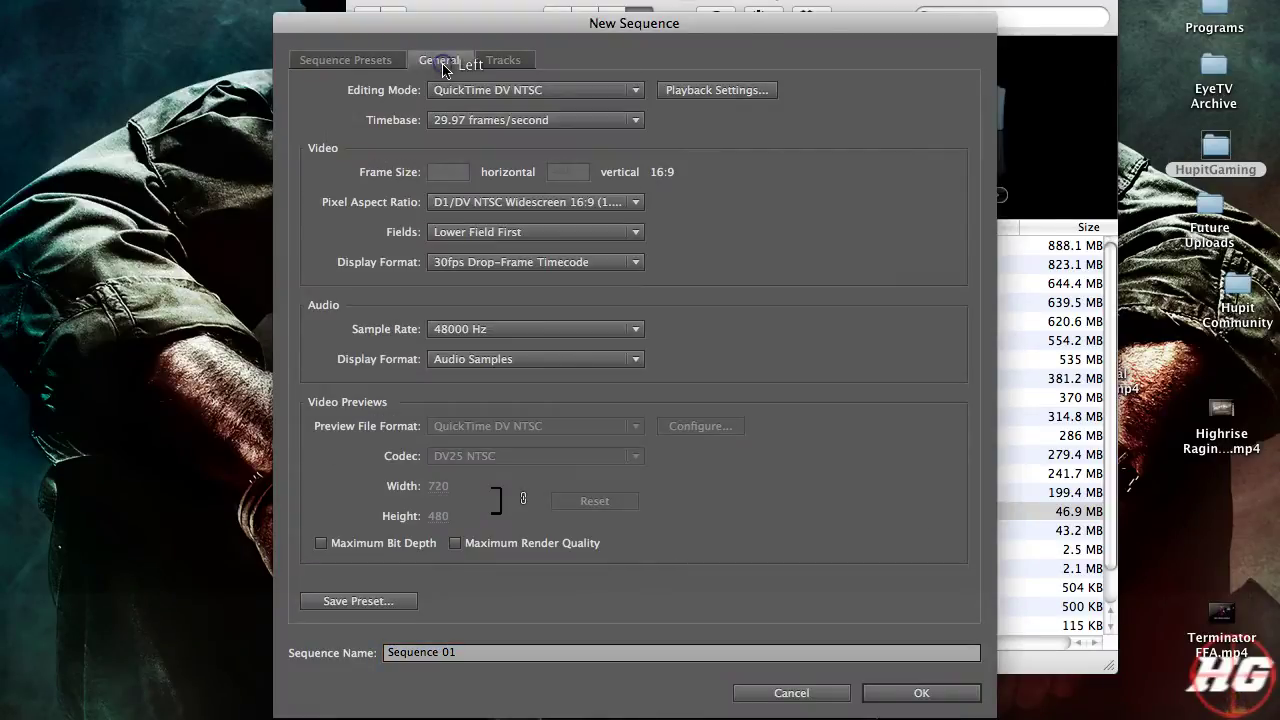
click(470, 92)
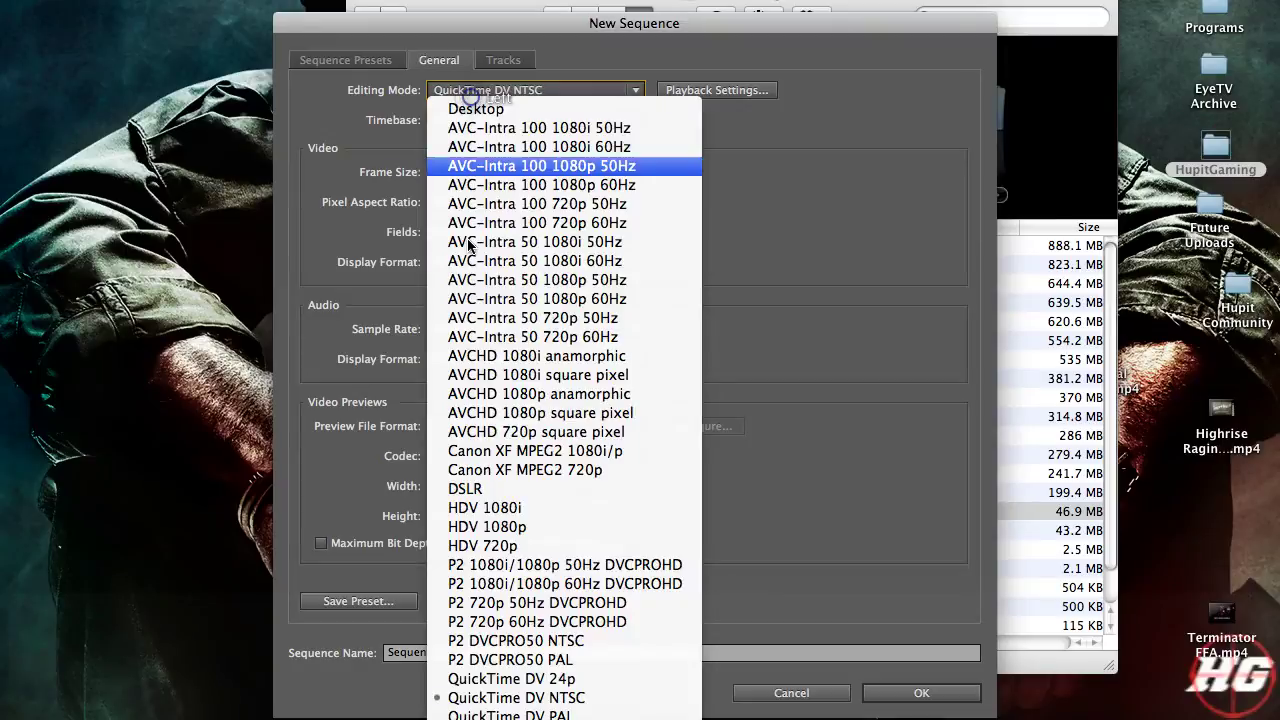
click(480, 545)
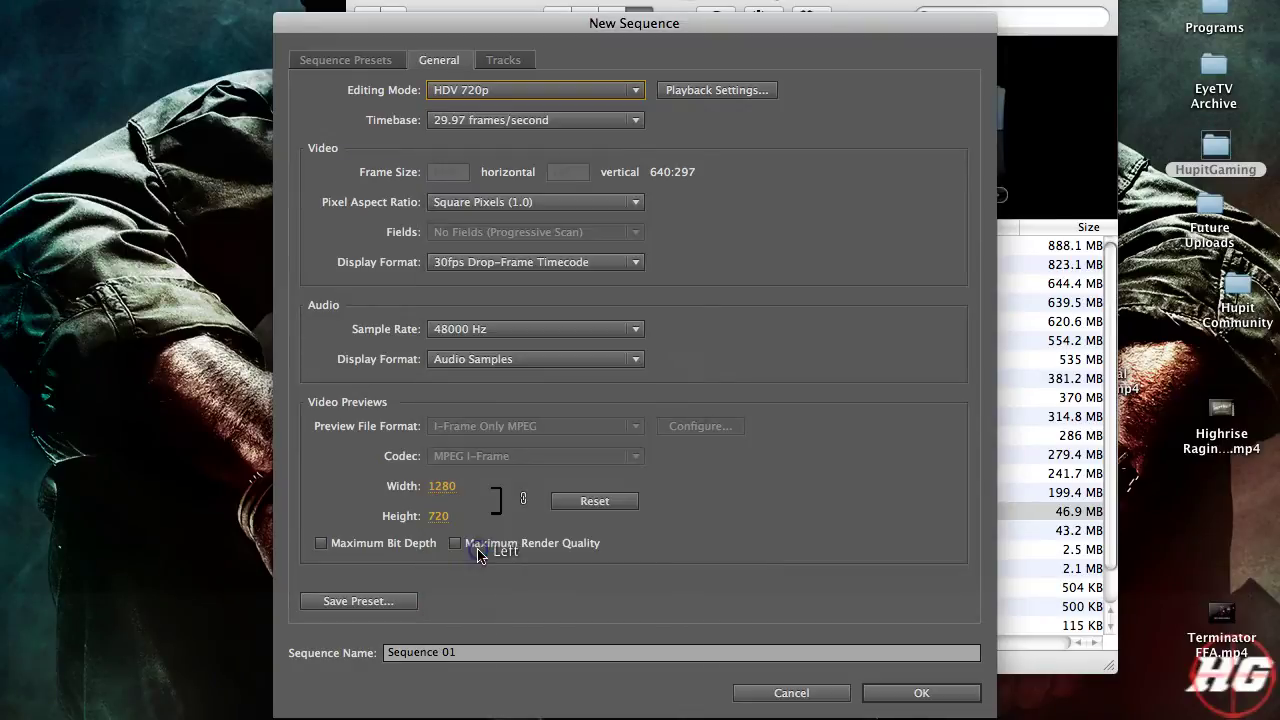
click(921, 693)
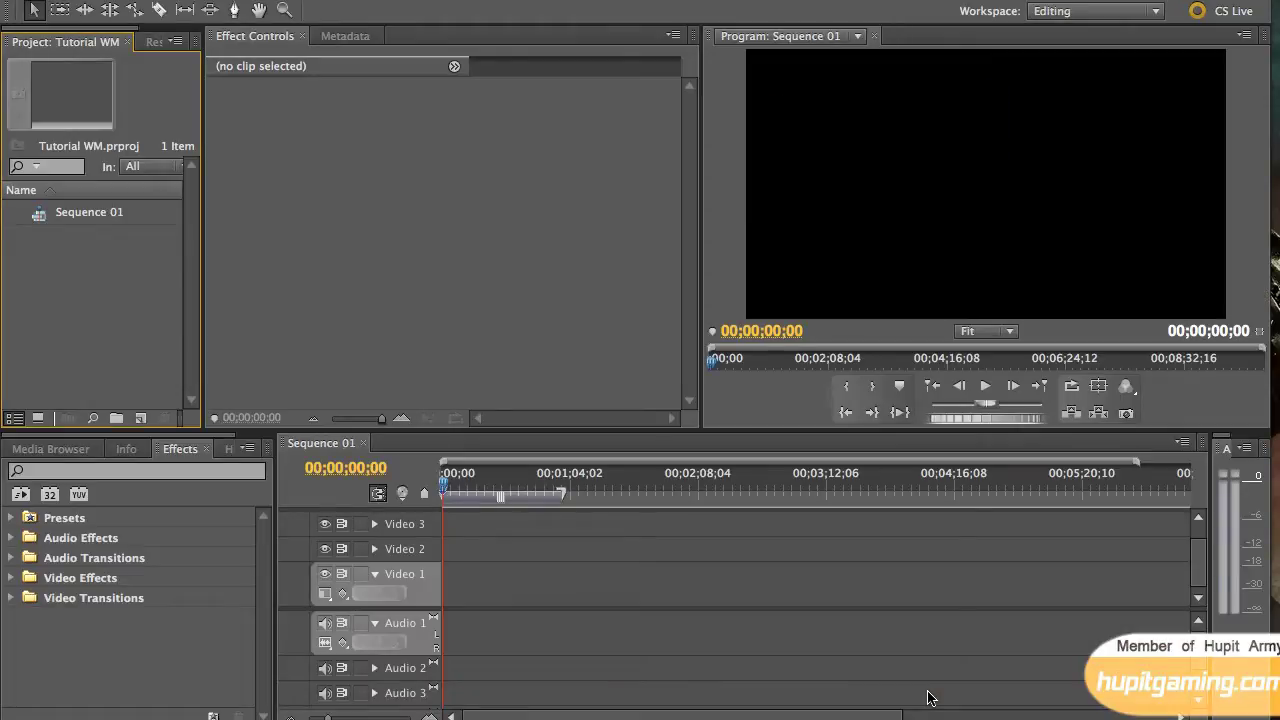
Step: Drag Hupit Army Overlay – 1280x720(2).mp4 and Firefight.mp4 from Finder into the Project panel
key(super+Tab)
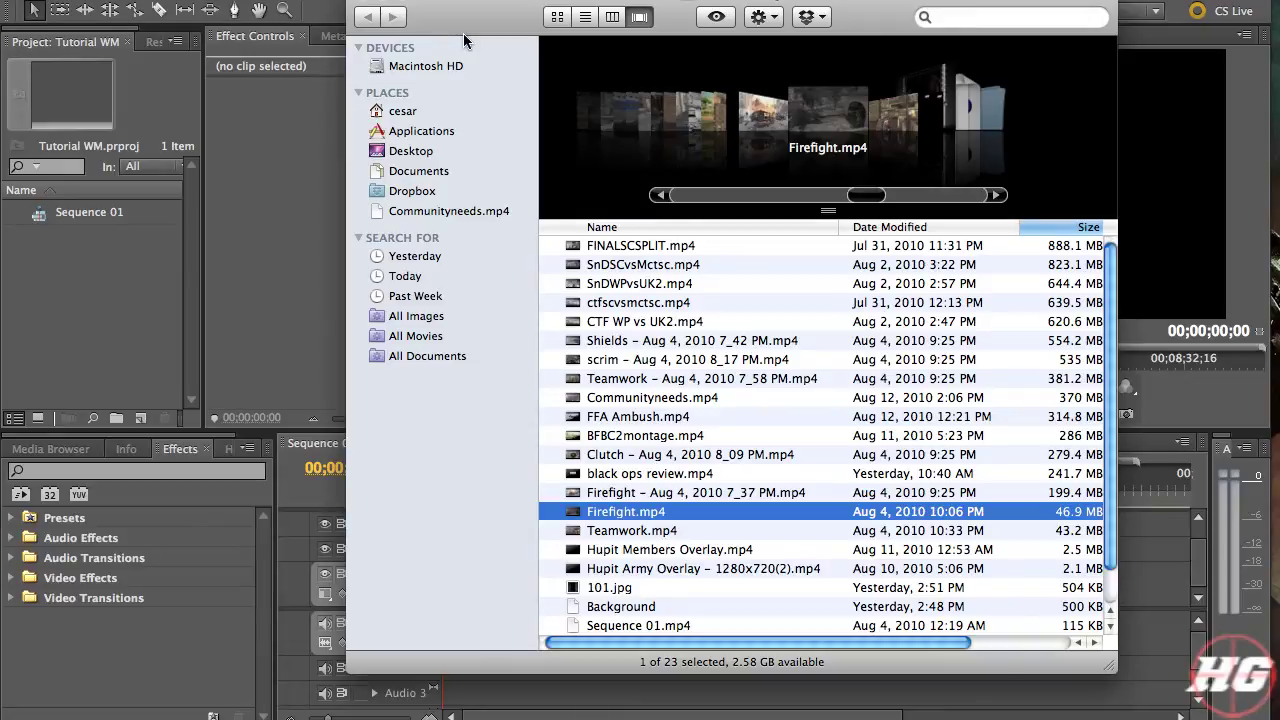
click(678, 569)
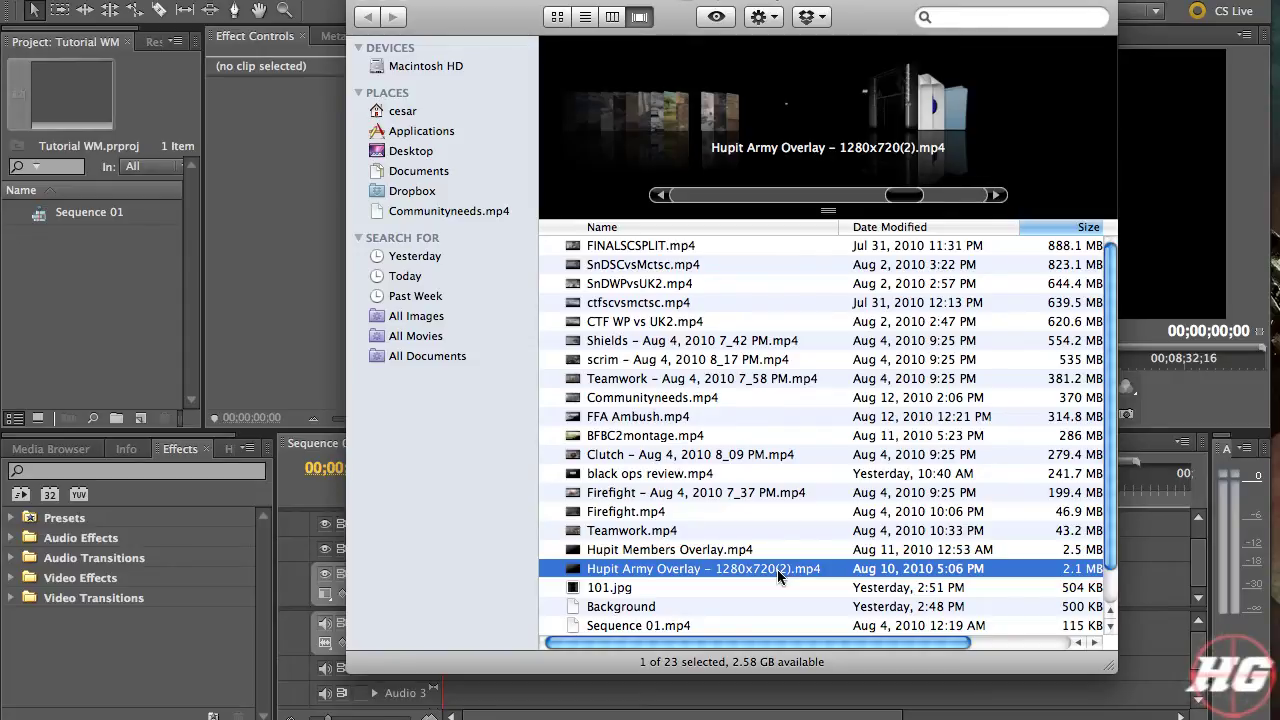
drag(777, 569, 100, 270)
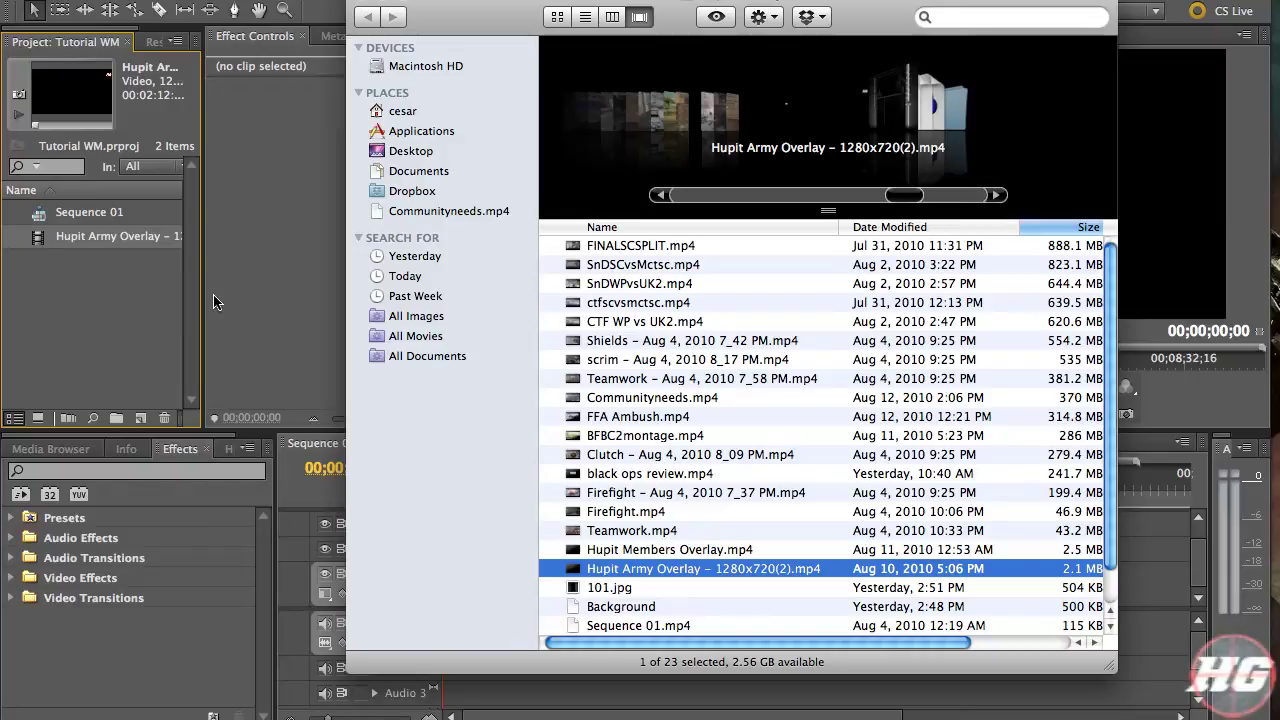
click(628, 513)
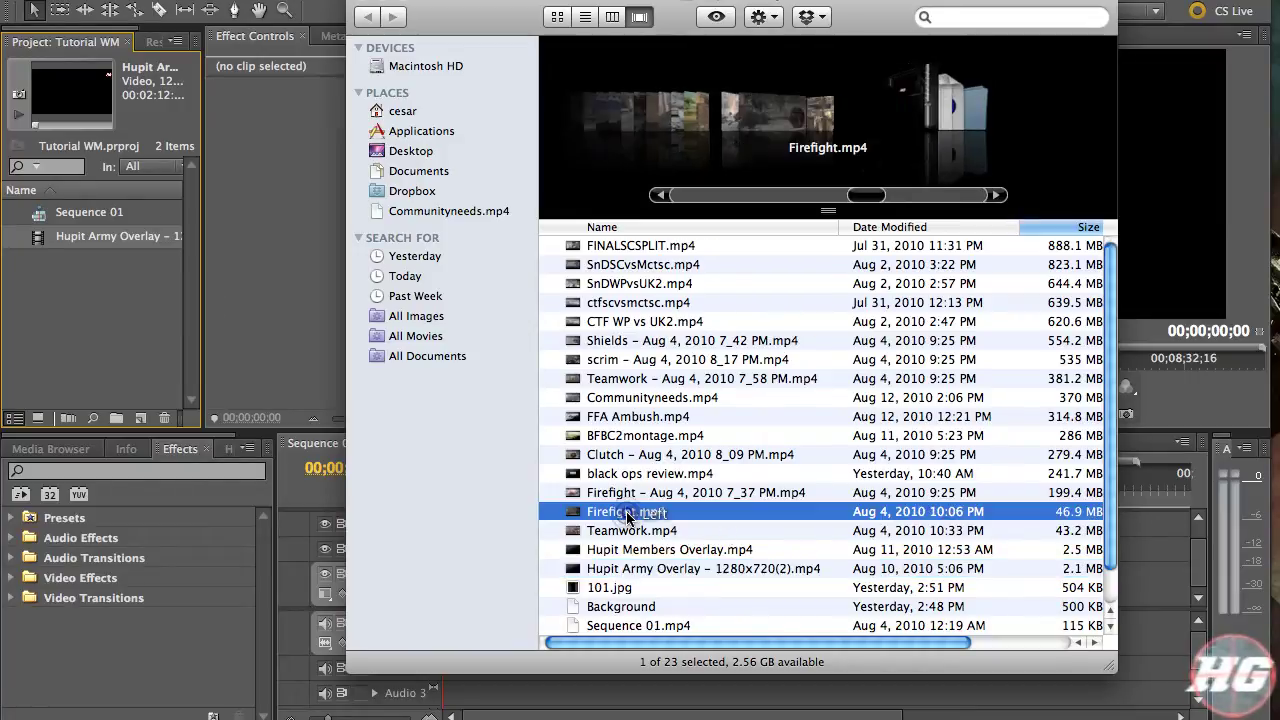
drag(628, 515, 80, 286)
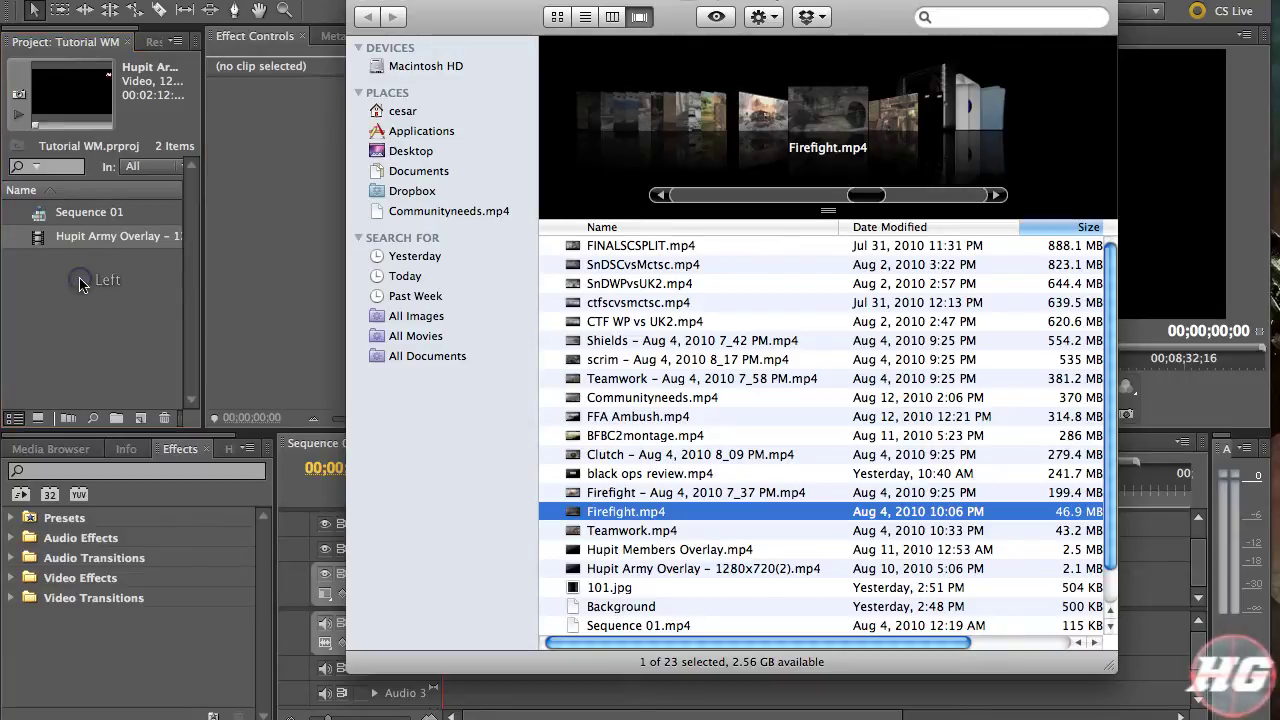
click(362, 2)
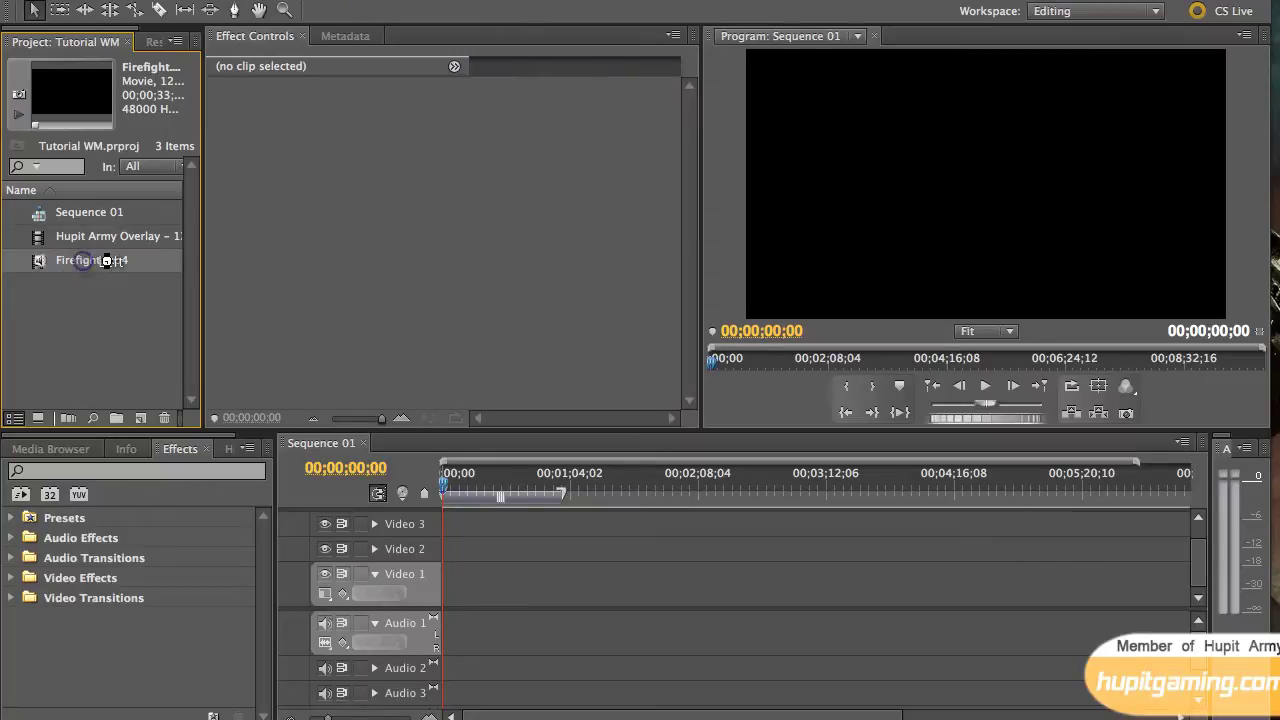
Step: Place Firefight.mp4 at the start of Video 1 and the Hupit Army Overlay on Video 2
click(140, 263)
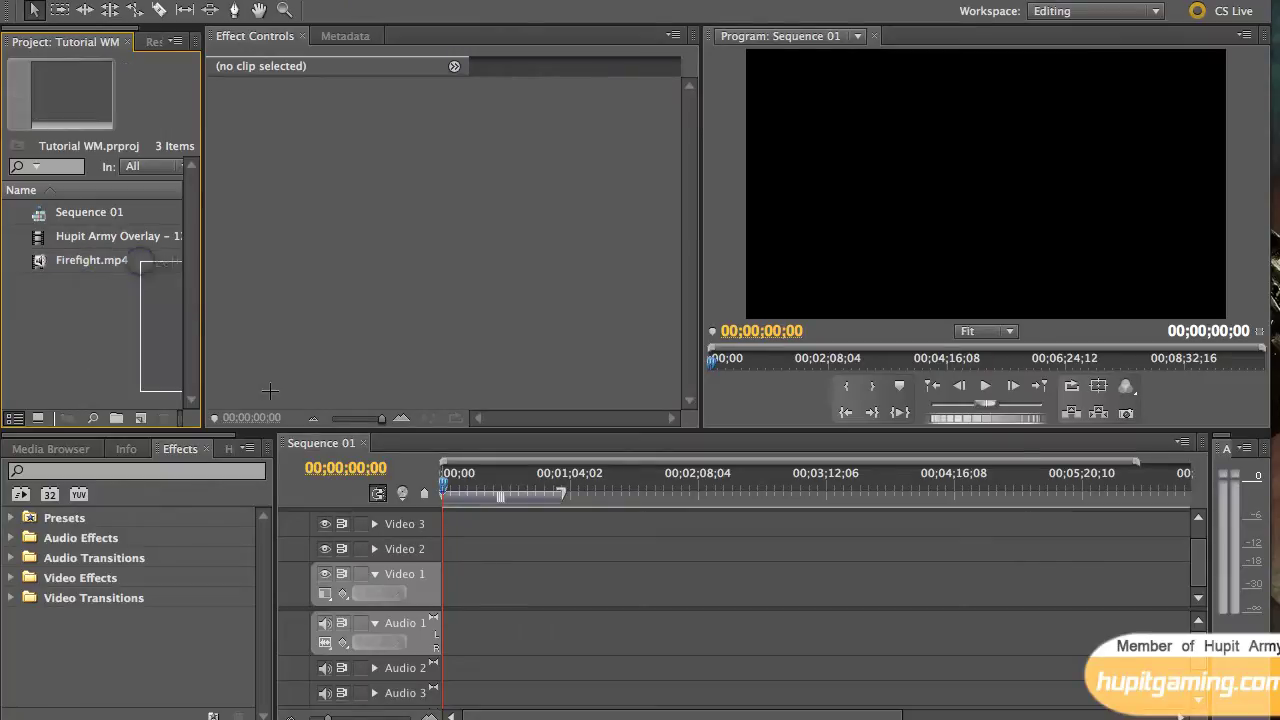
click(160, 345)
click(80, 262)
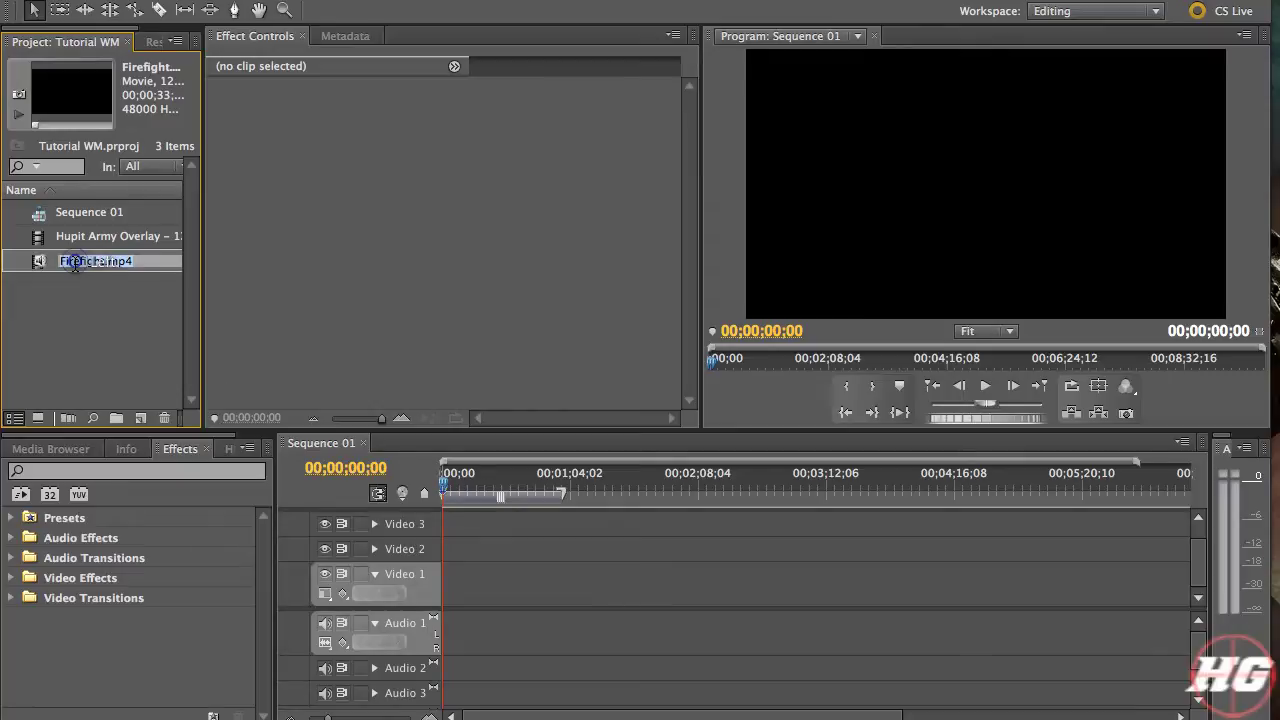
drag(48, 260, 444, 600)
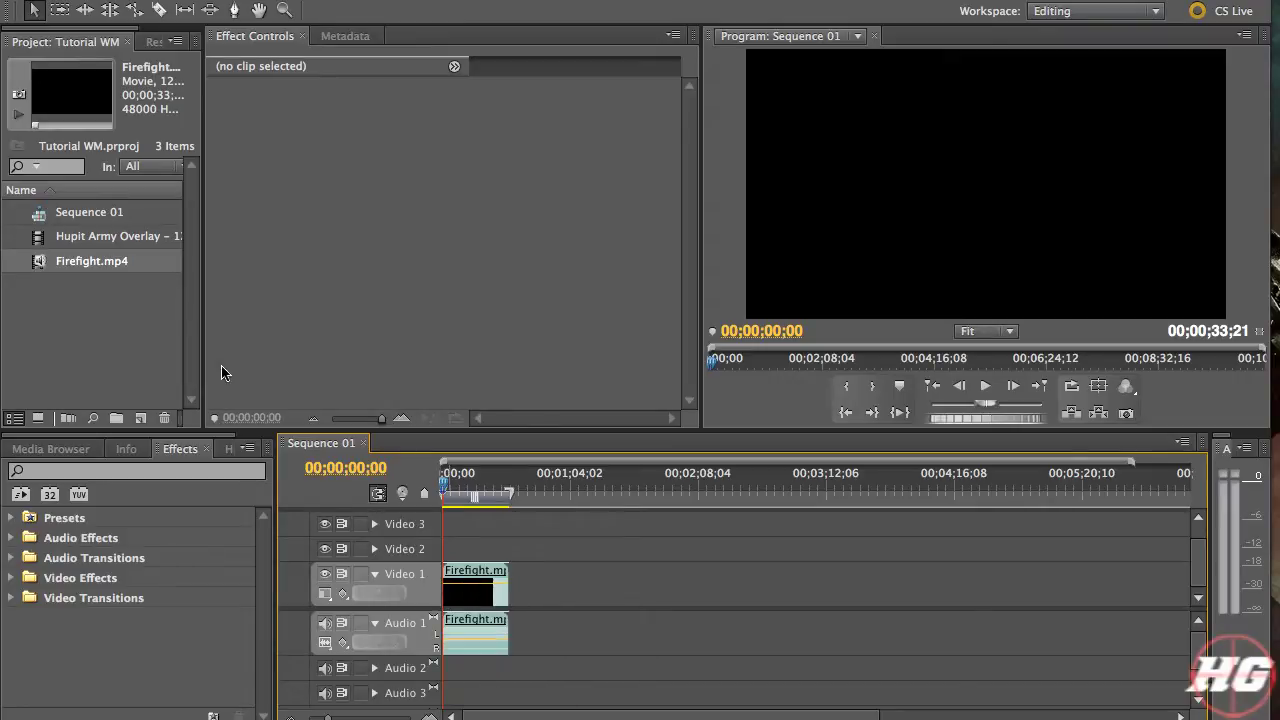
click(137, 237)
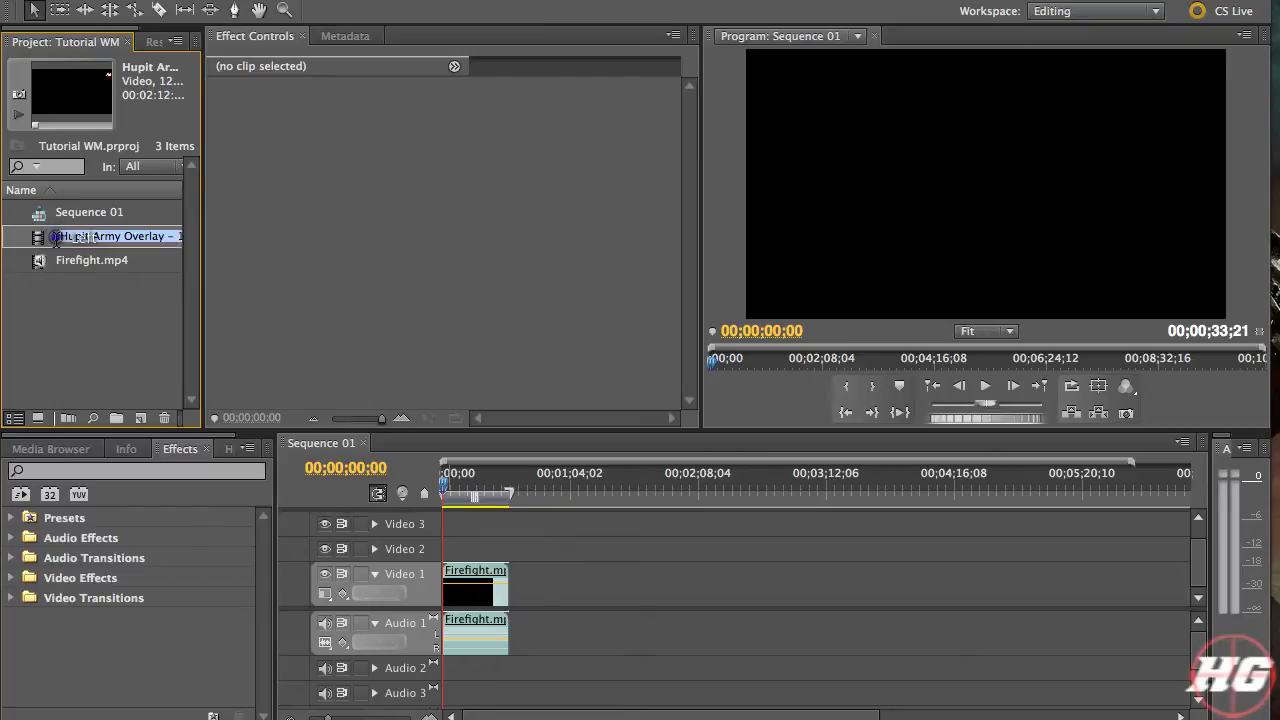
drag(56, 236, 451, 548)
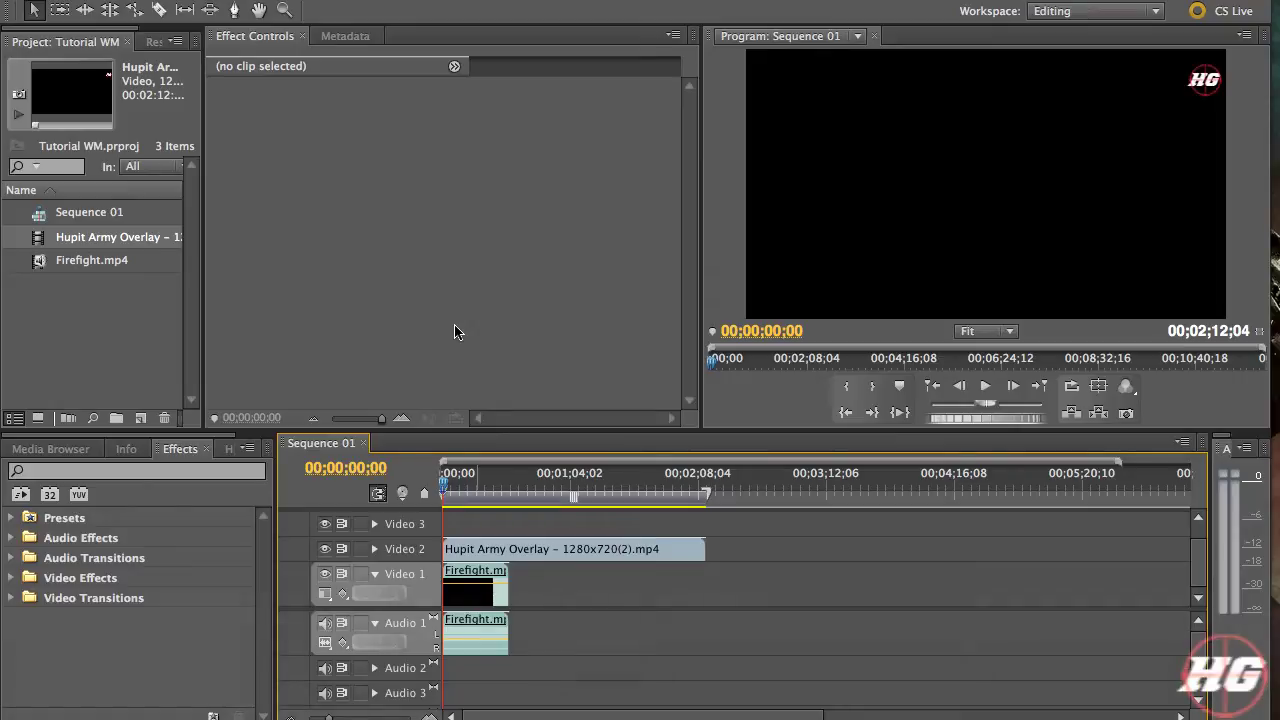
Step: Set the overlay clip's Opacity blend mode to Screen, leaving opacity at 100%
click(535, 540)
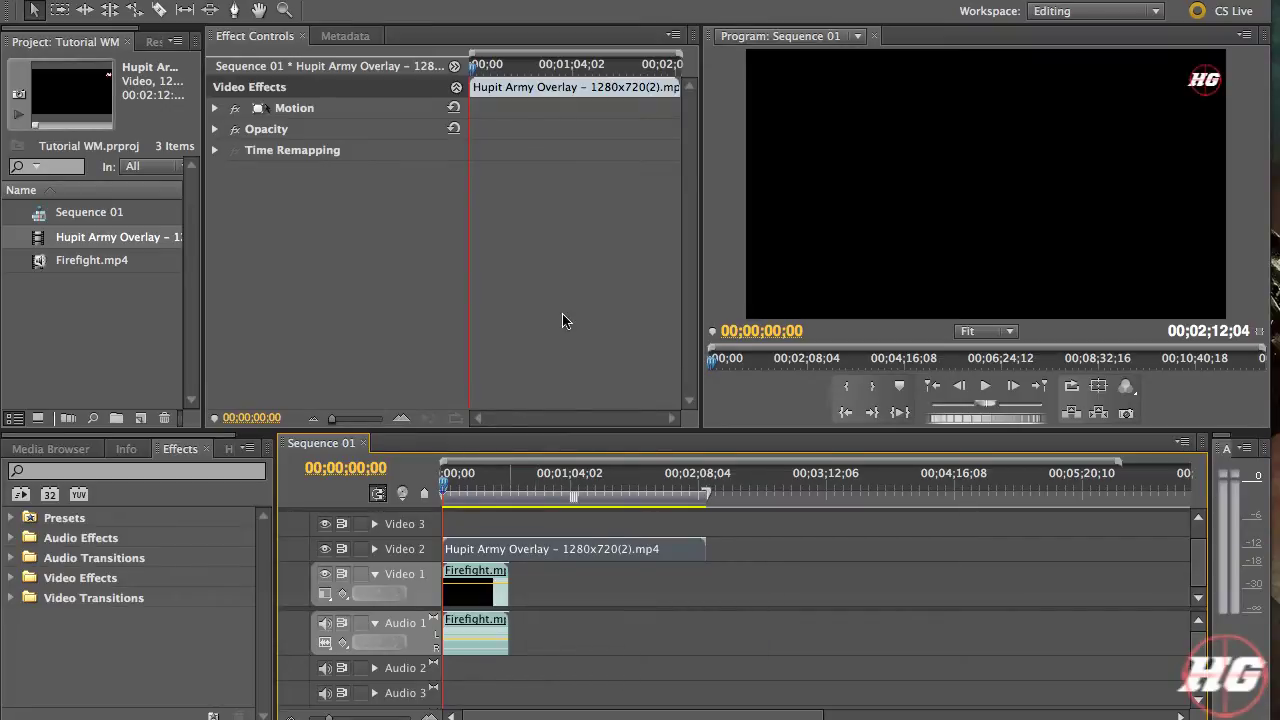
click(216, 131)
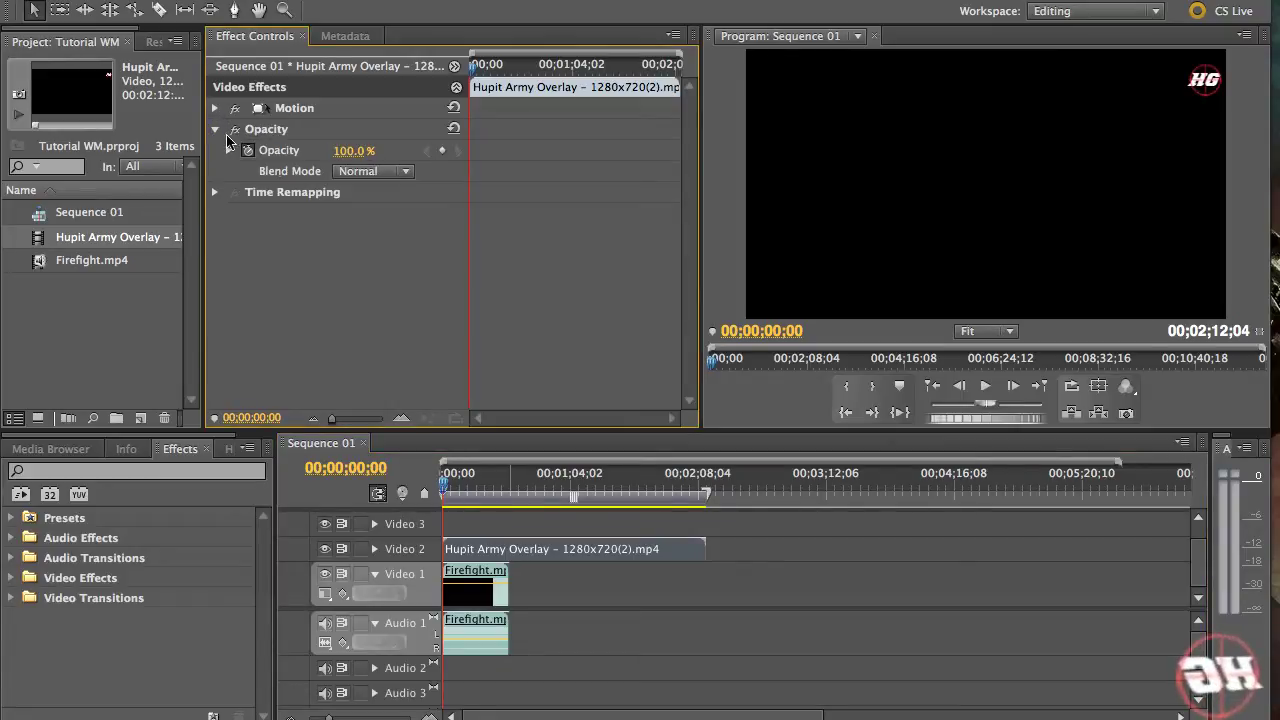
click(337, 176)
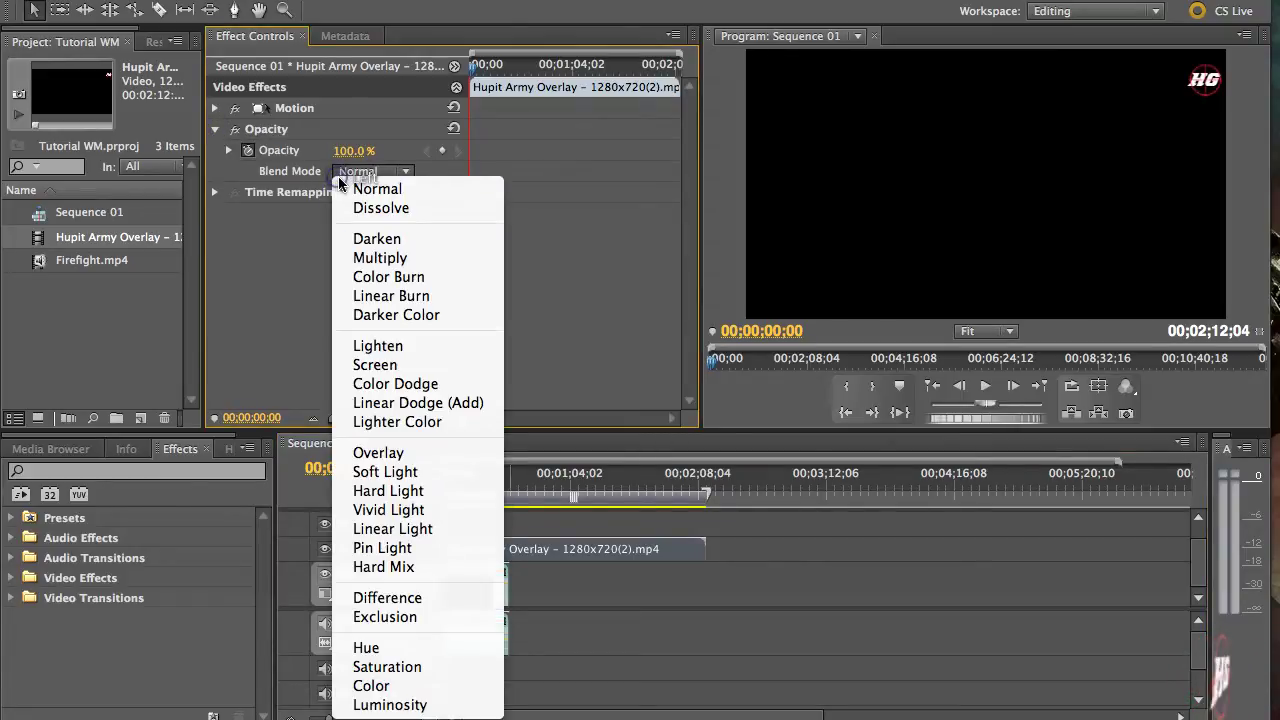
click(365, 364)
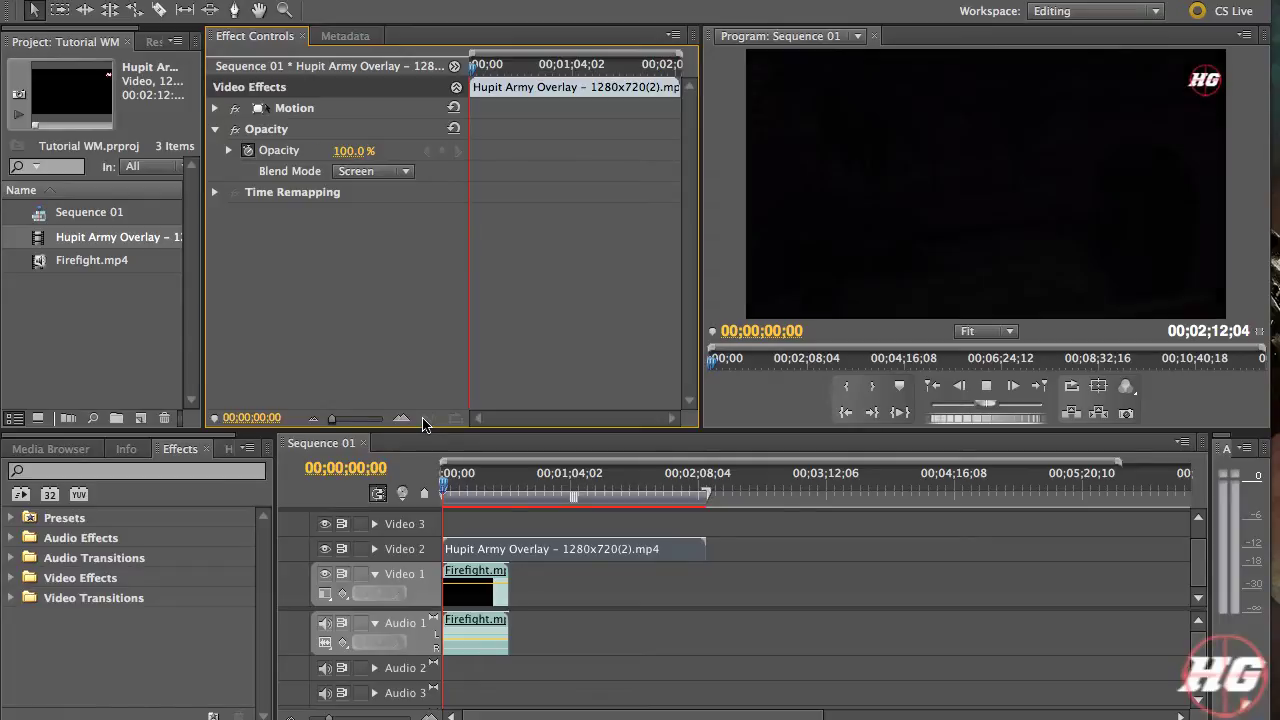
key(space)
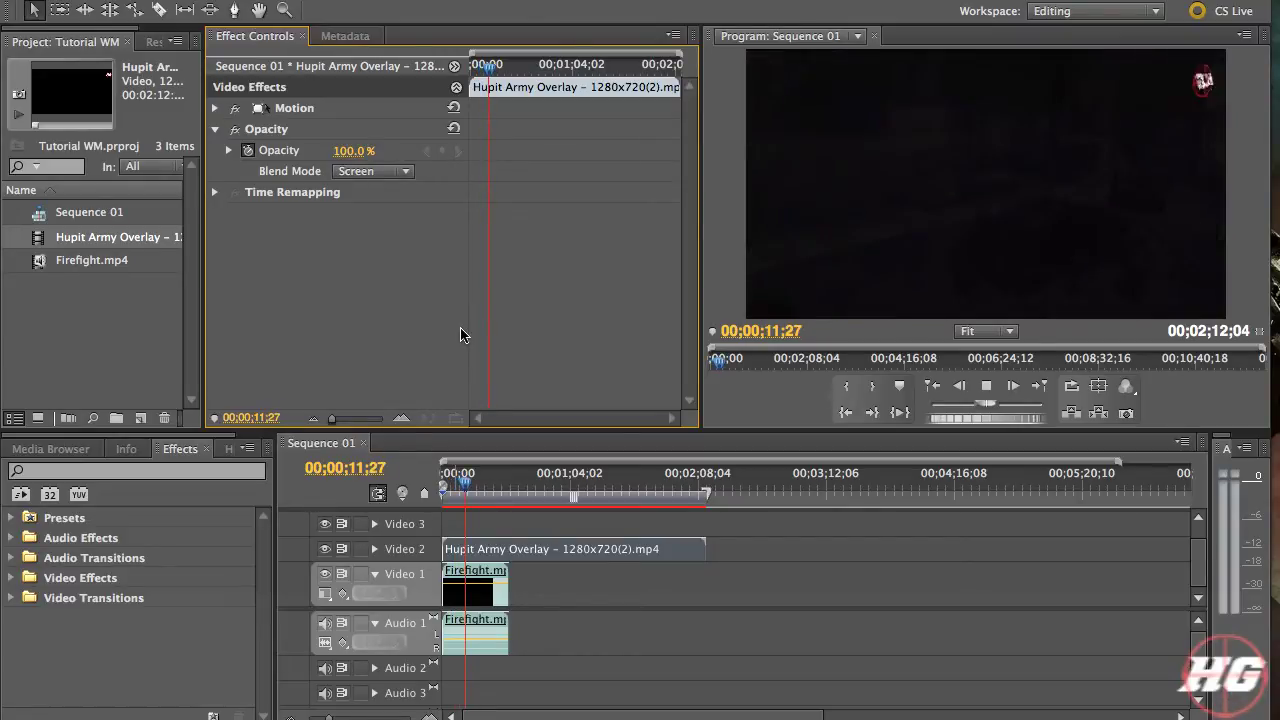
key(space)
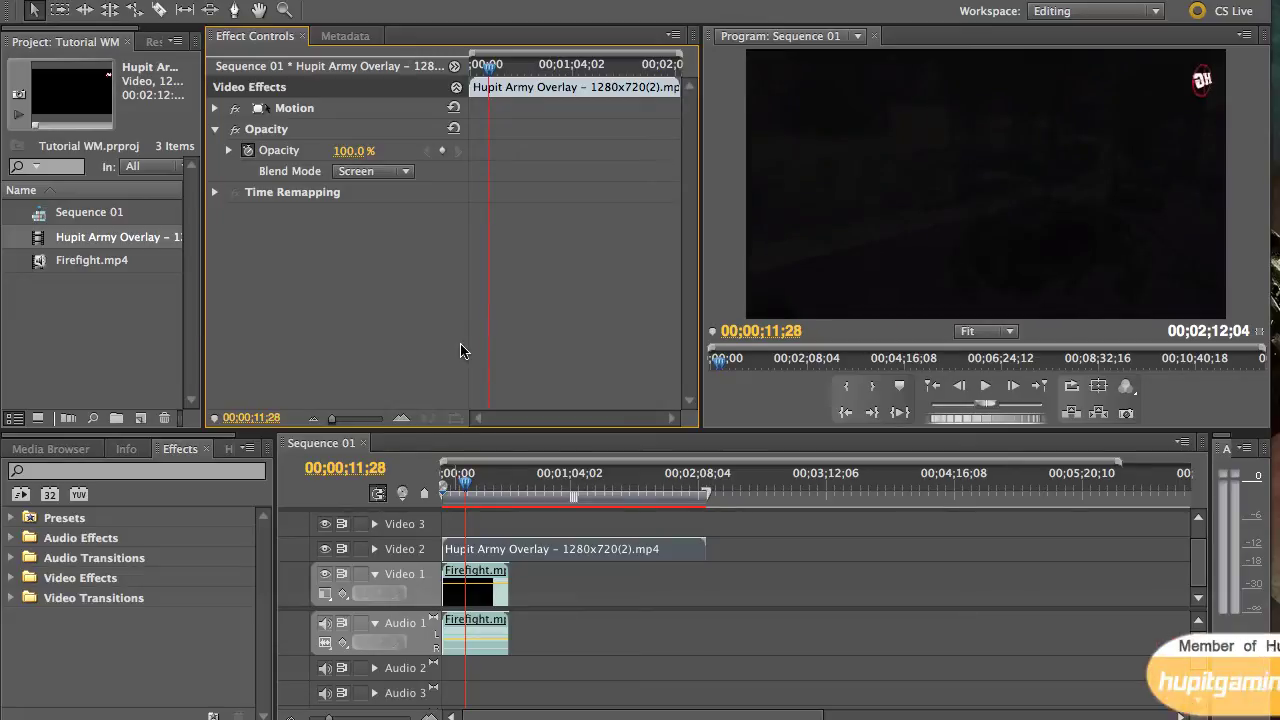
click(660, 554)
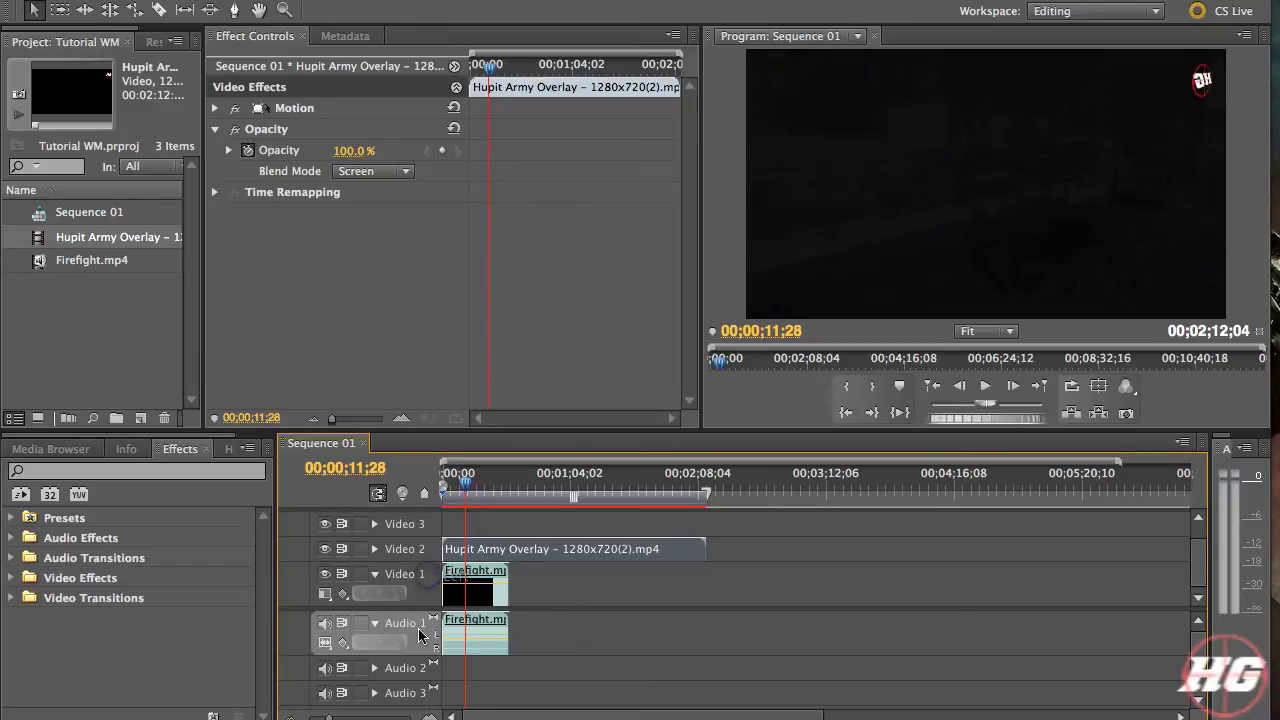
Step: Paste a second overlay at 00;02;13;00, move Firefight.mp4 to about 00:03:36, and trim the overlay to match
click(214, 2)
click(300, 63)
drag(716, 472, 708, 488)
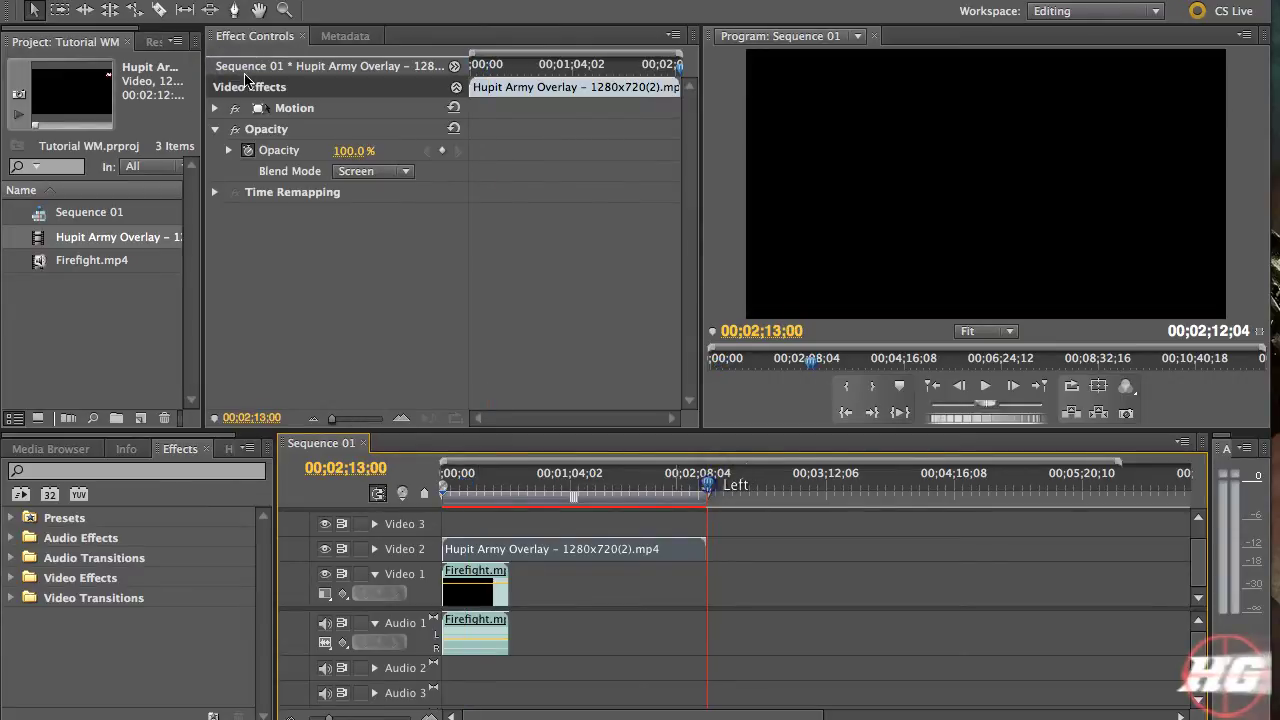
click(214, 2)
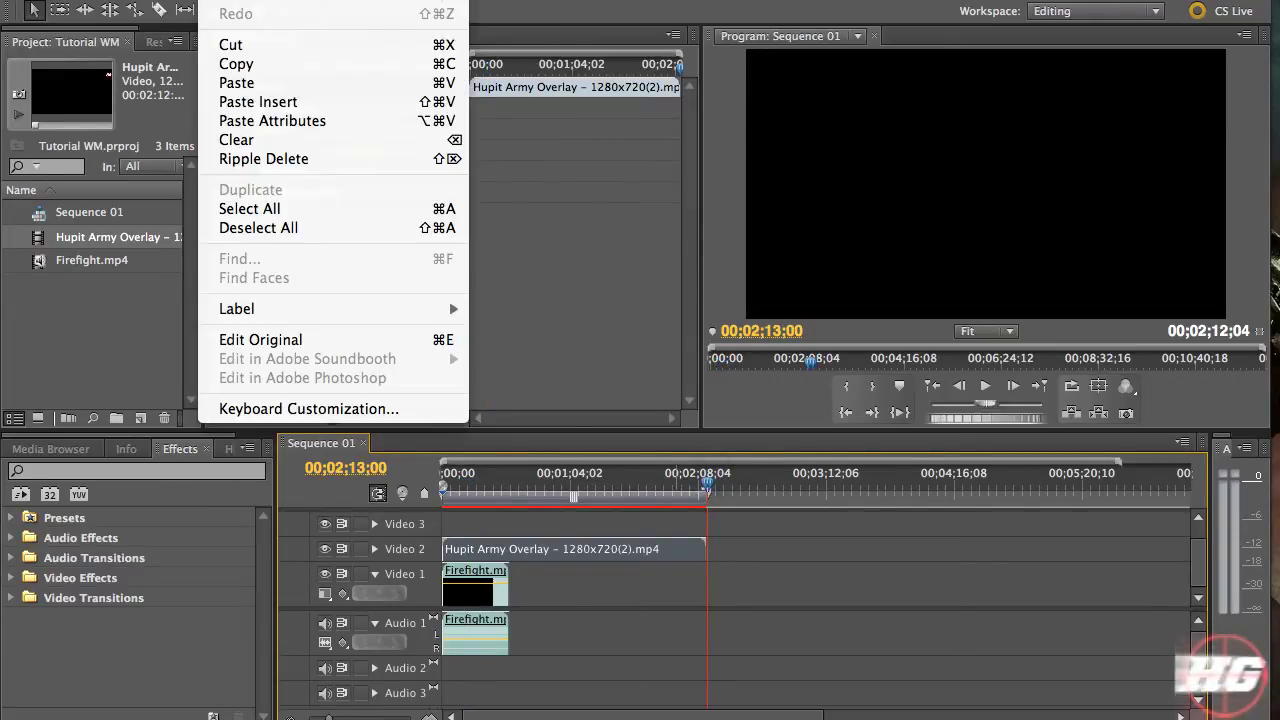
click(275, 84)
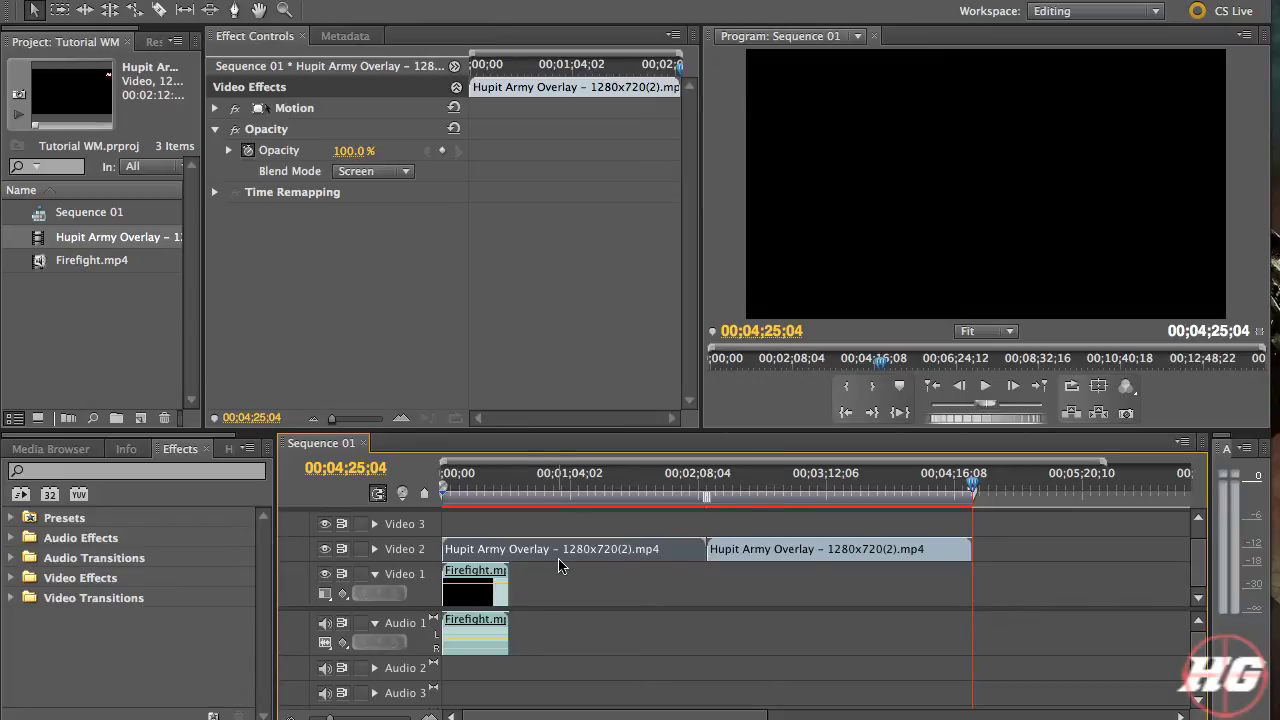
drag(500, 578, 905, 598)
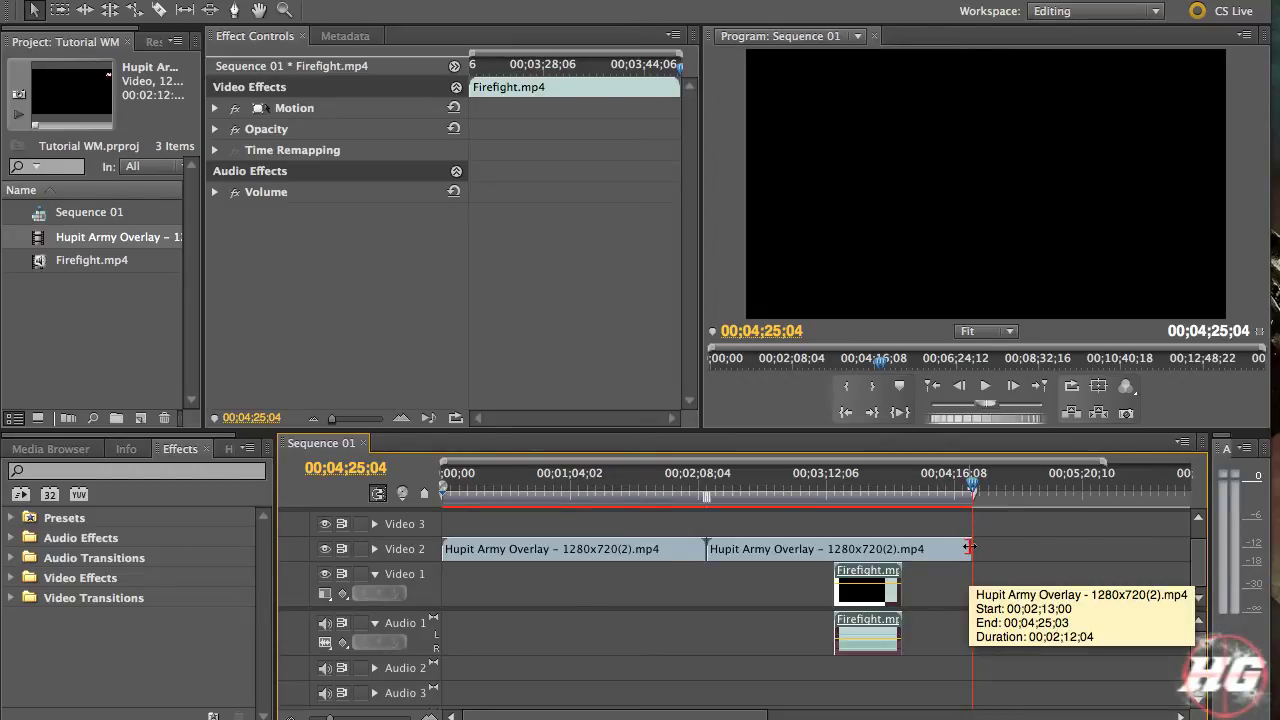
drag(916, 551, 903, 550)
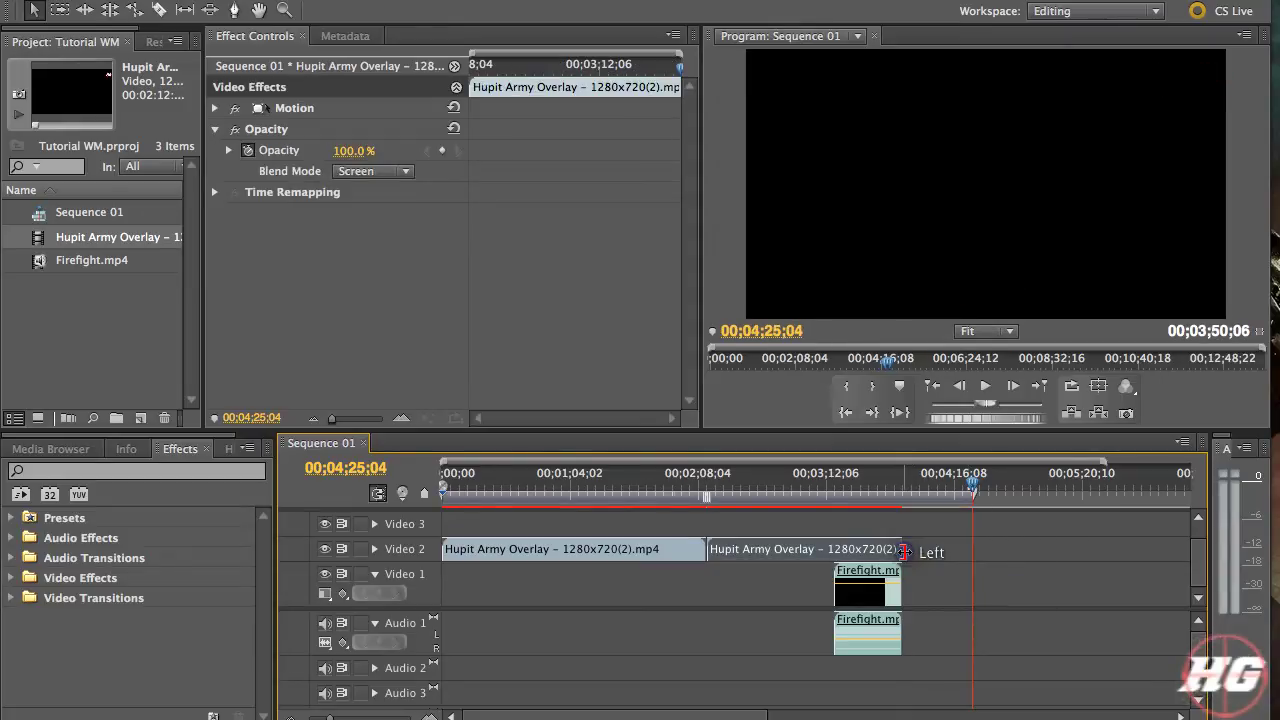